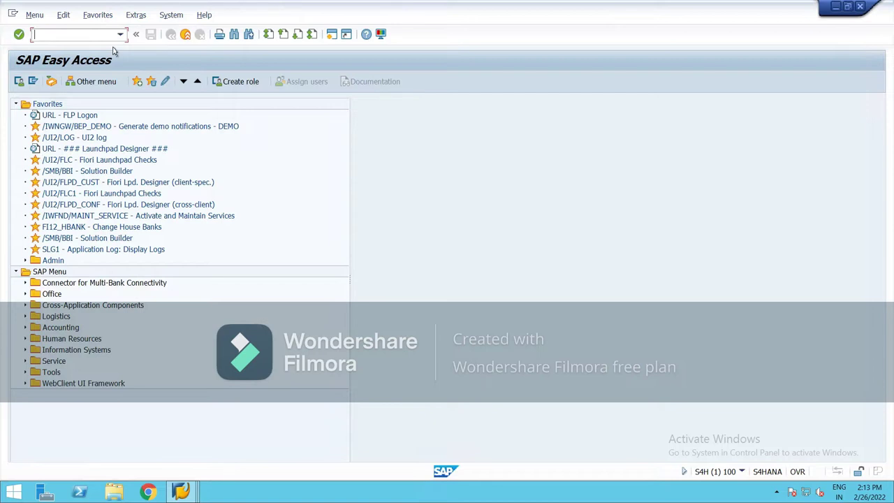
Open the SAP Reference IMG with SPRO, then minimize the SAP session to the desktop
type("spro")
key("Return")
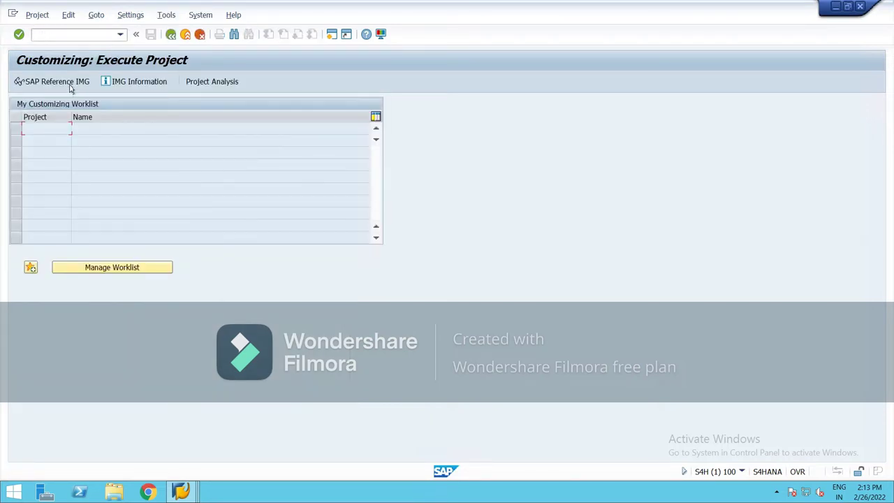
left_click(70, 87)
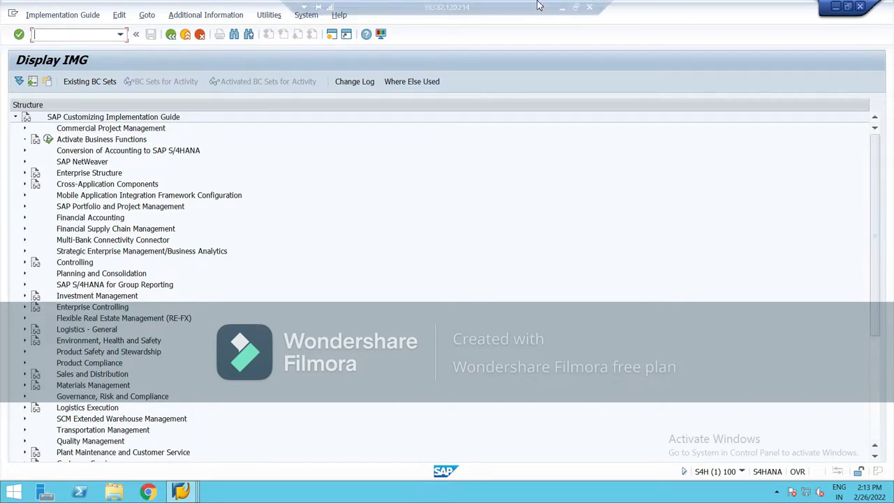
left_click(565, 9)
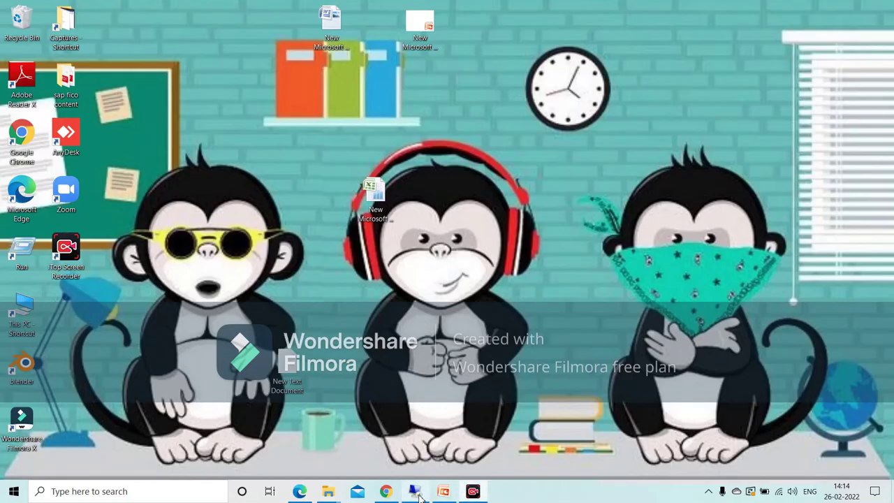
Review the Tolerance Group overview and G/L account tolerance group slides, then return to SAP
left_click(442, 491)
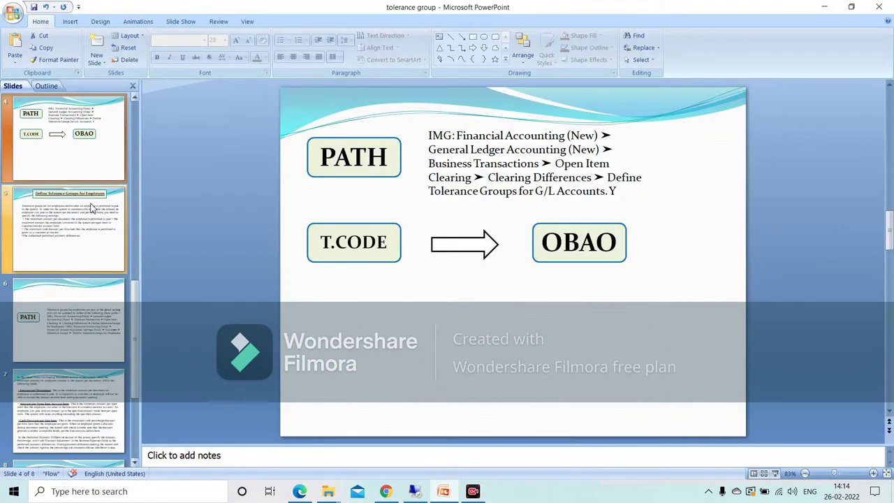
scroll(84, 164, "up", 3)
left_click(85, 236)
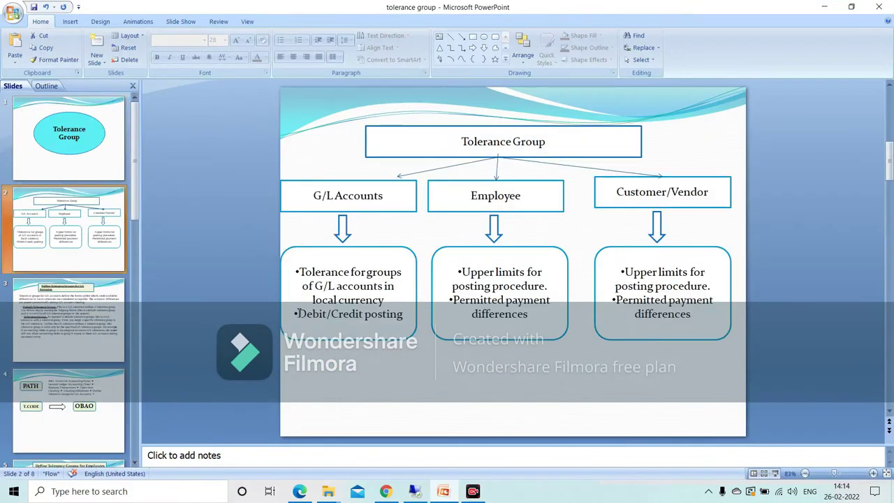
left_click(70, 318)
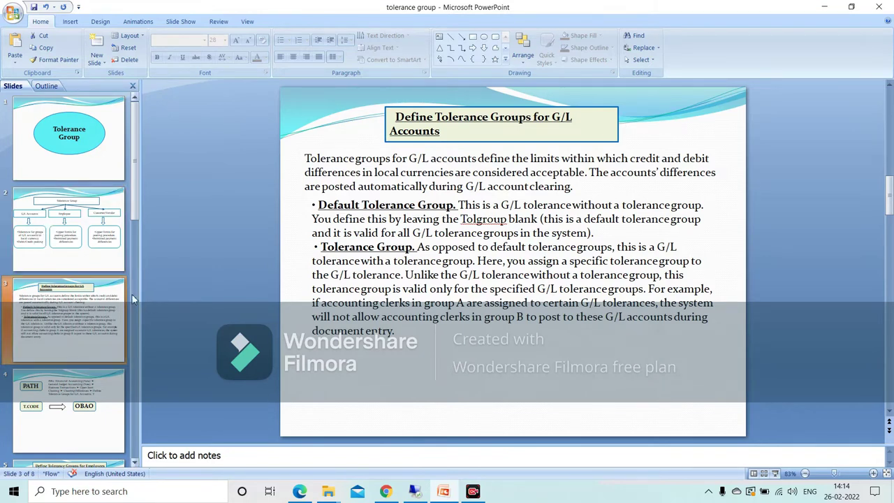
left_click(415, 491)
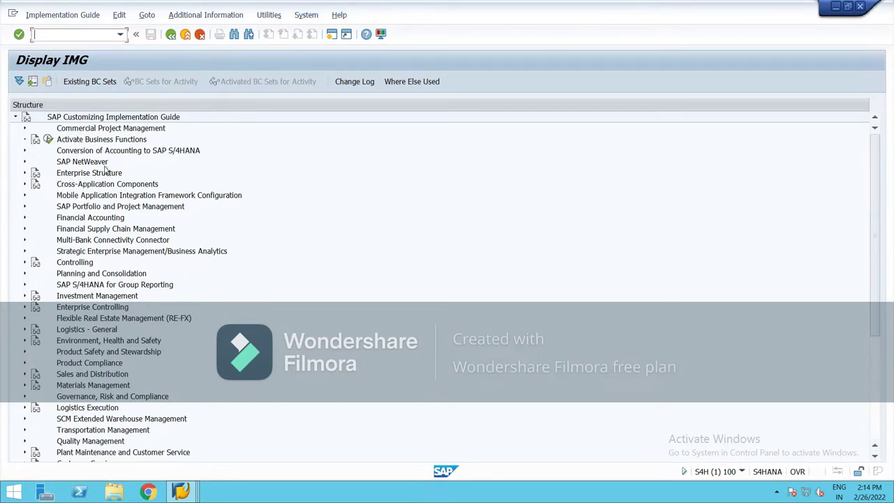
Expand Financial Accounting > General Ledger Accounting > Business Transactions > Open Item Clearing > Clearing Differences
left_click(24, 218)
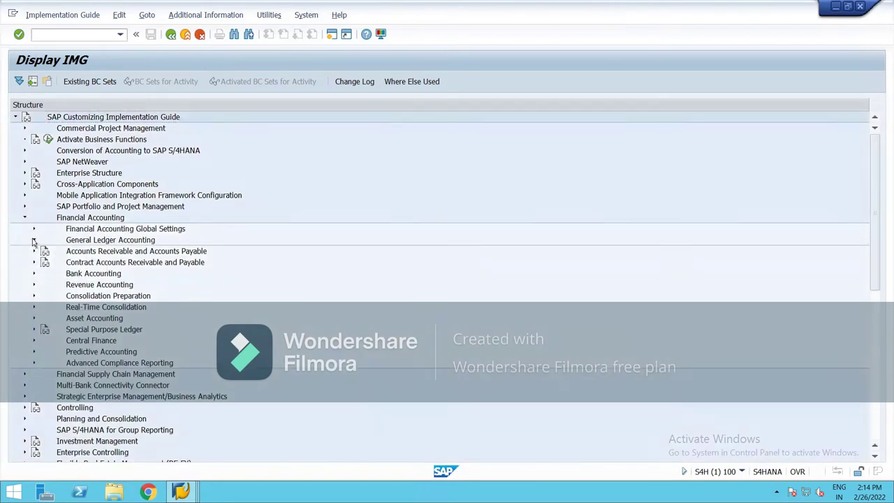
left_click(33, 239)
left_click(44, 262)
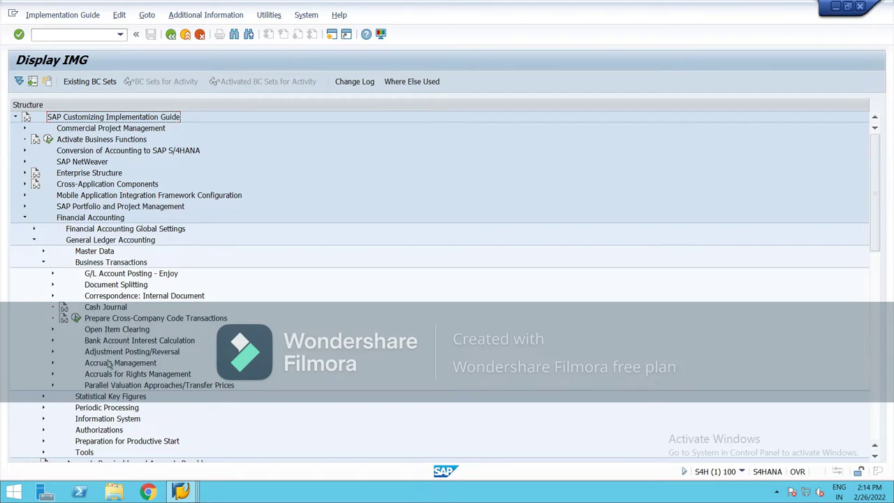
left_click(53, 331)
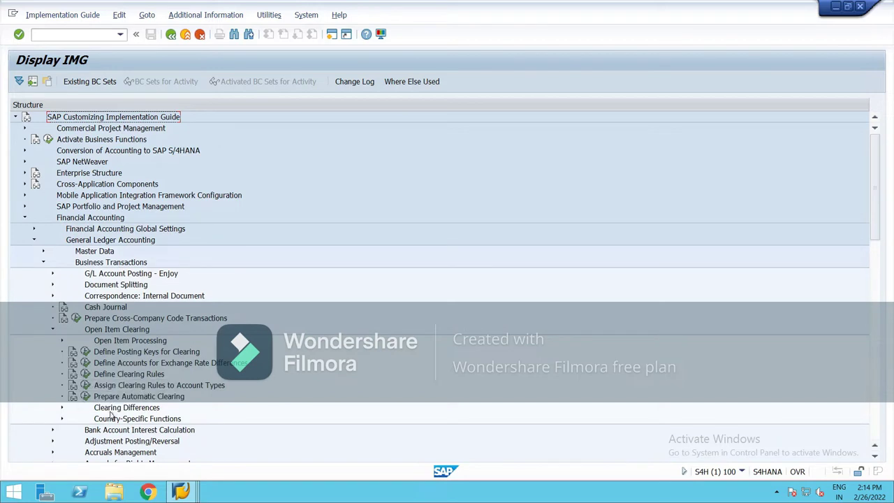
left_click(60, 407)
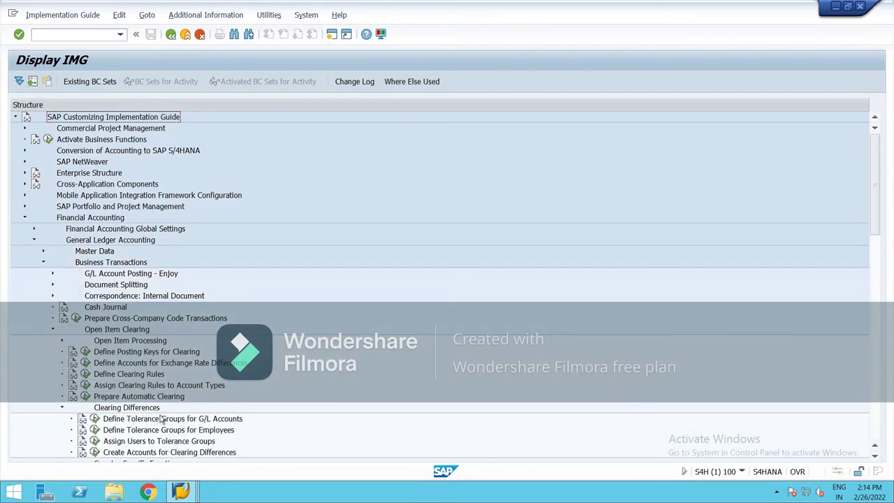
scroll(162, 419, "down", 1)
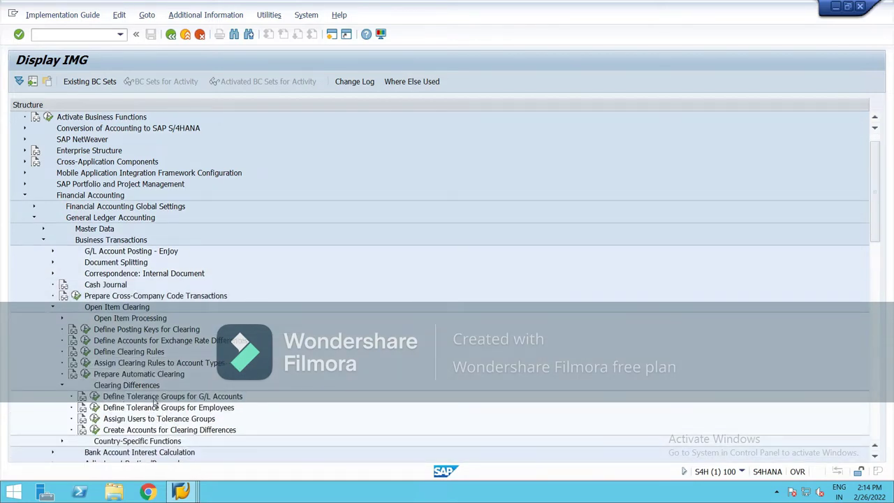
Open Define Tolerance Groups for G/L Accounts and start a new entry for company code NCG1
left_click(94, 396)
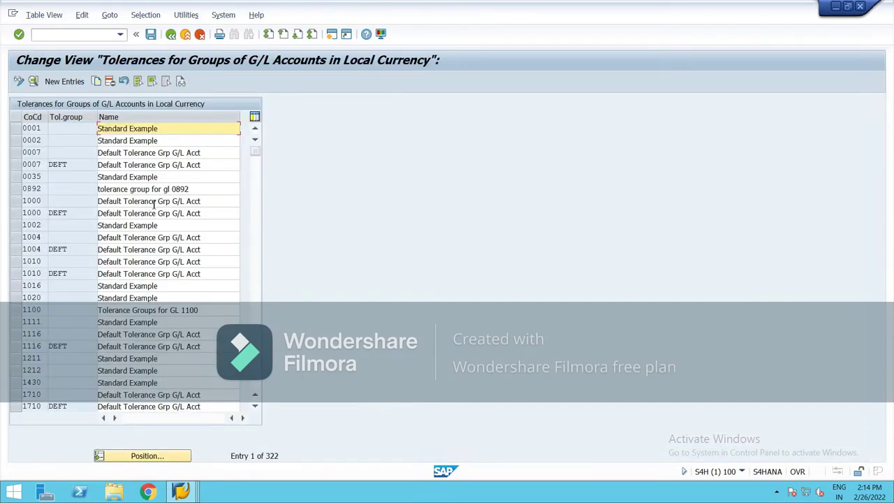
left_click(62, 81)
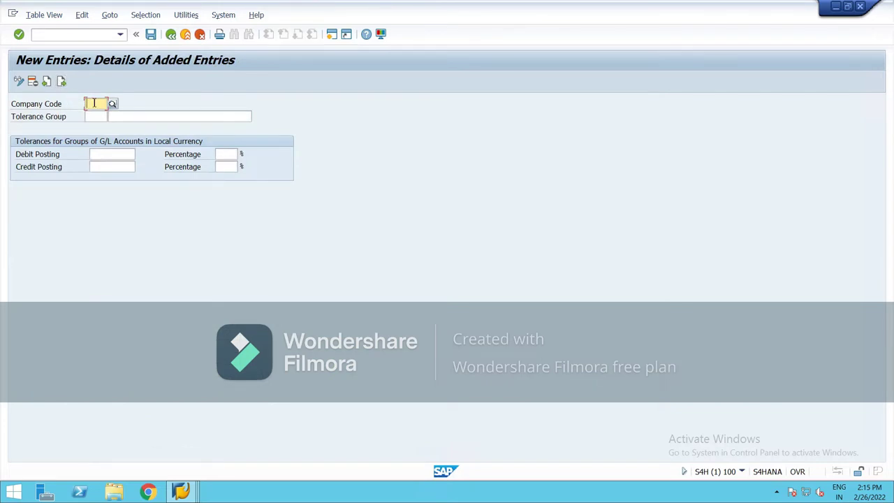
type("ncg1")
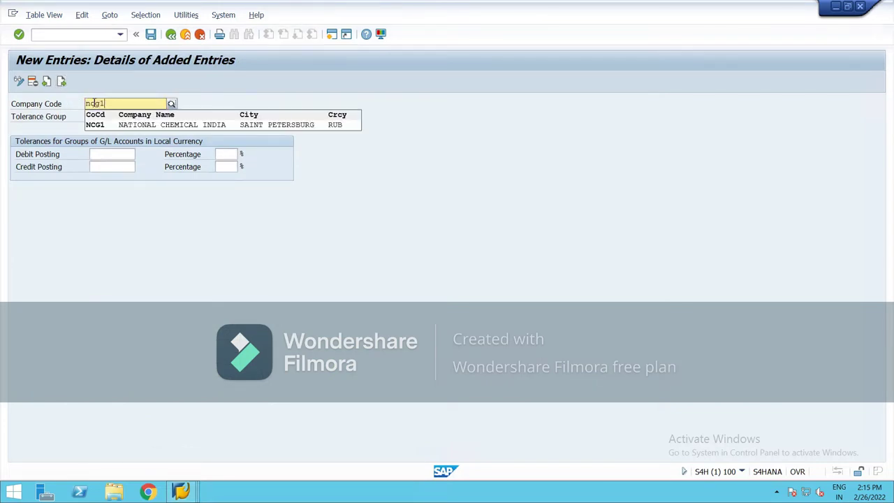
key("Return")
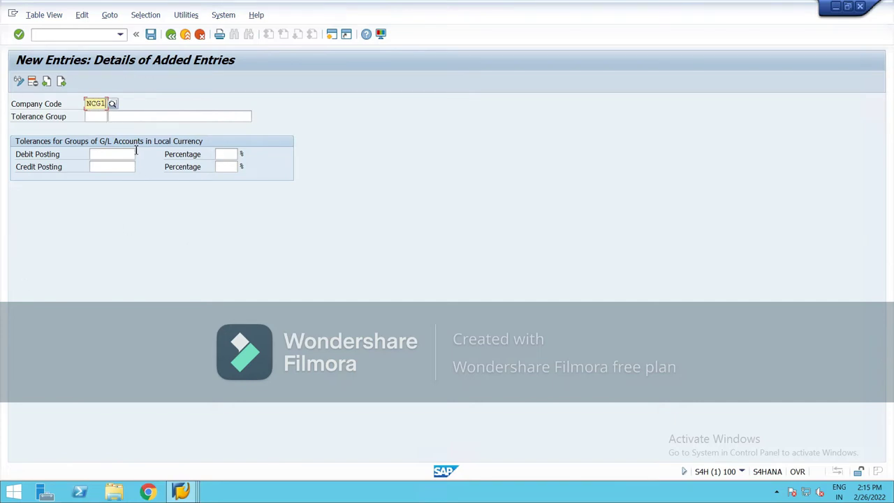
Enter description 'default', 1,00 debit/credit posting limits and 1,0 % percentage limits
left_click(131, 116)
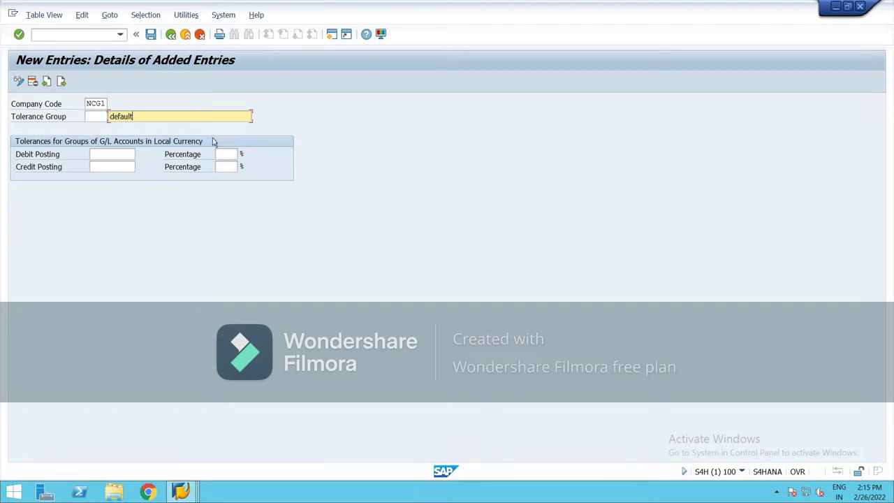
left_click(111, 156)
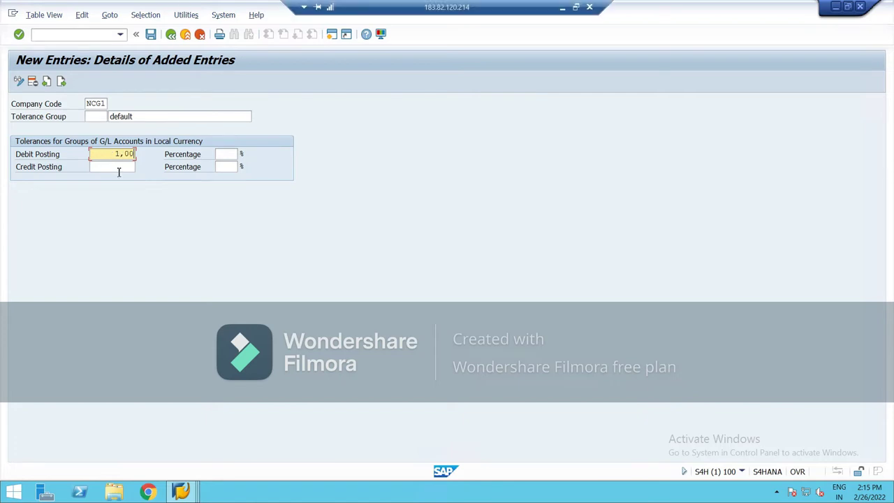
left_click(118, 169)
type("1,00")
left_click(226, 153)
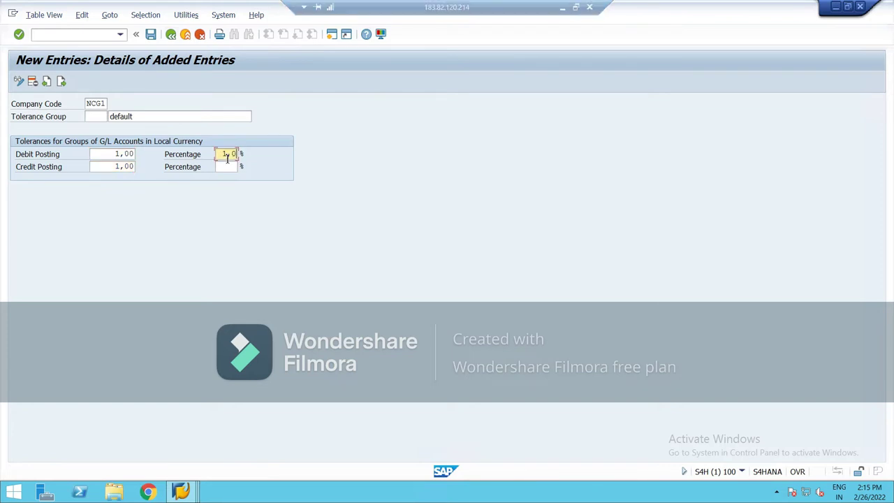
left_click(228, 166)
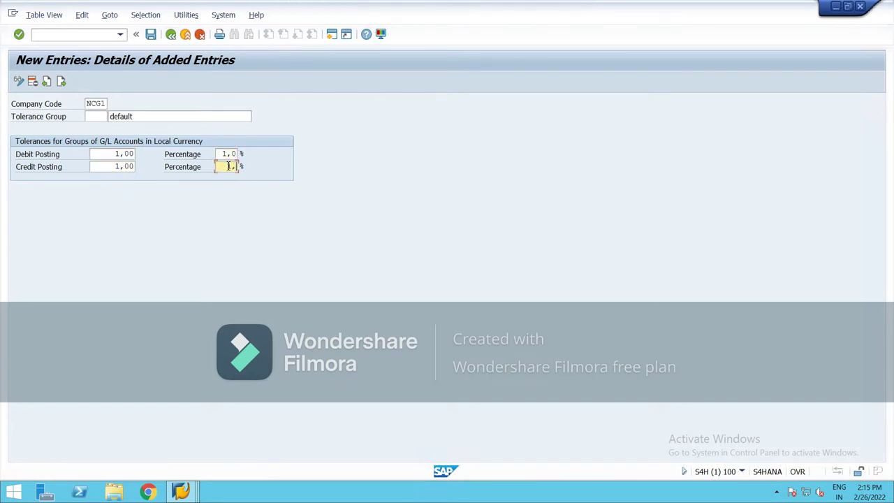
key("Return")
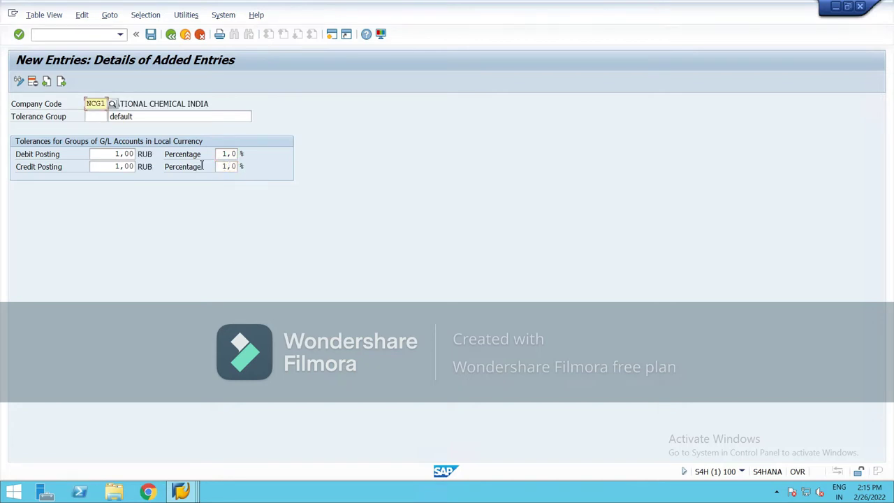
Save the NCG1 entry in a new customizing request 'define tol group for g/l_national'
left_click(151, 34)
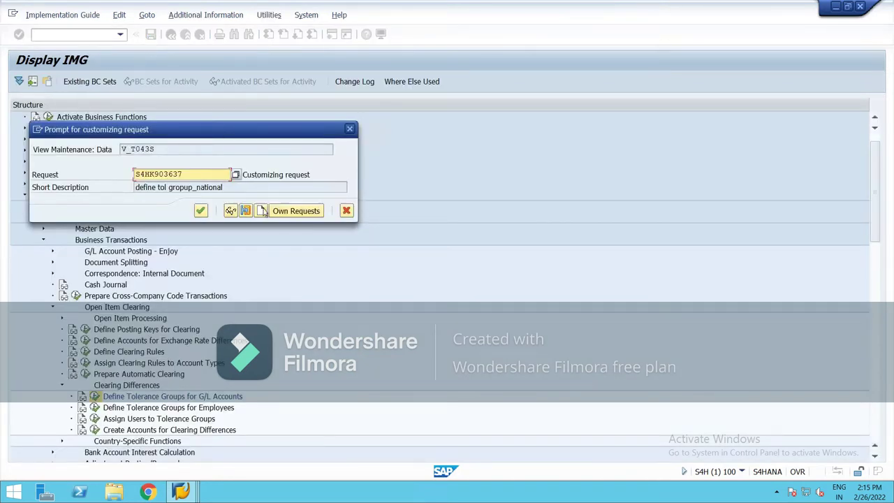
left_click(262, 211)
type("defi")
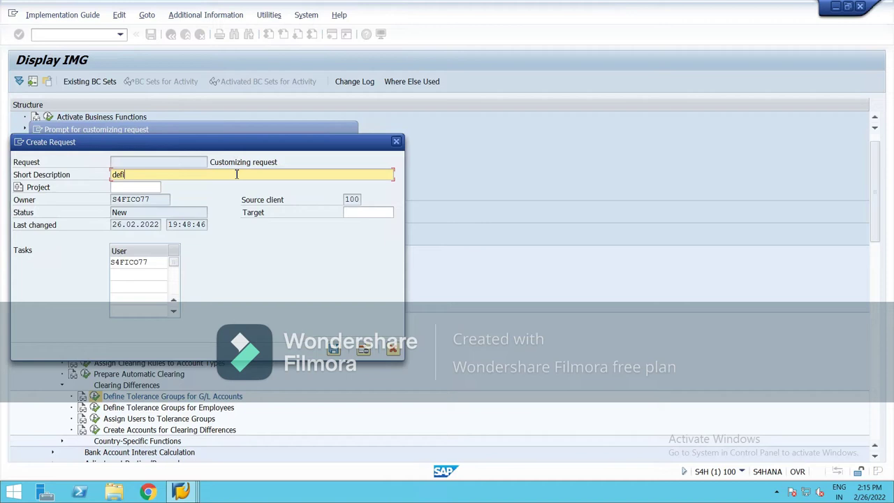
type("ne tol group for g/l_national")
left_click(332, 359)
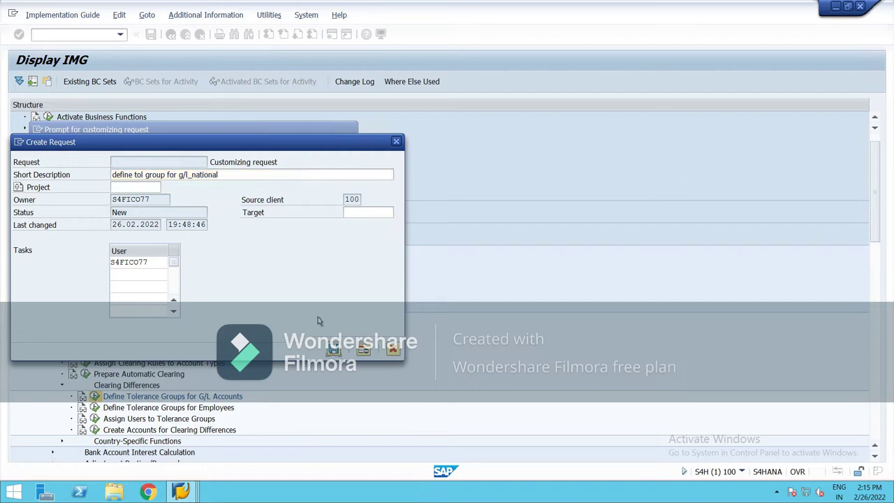
left_click(335, 349)
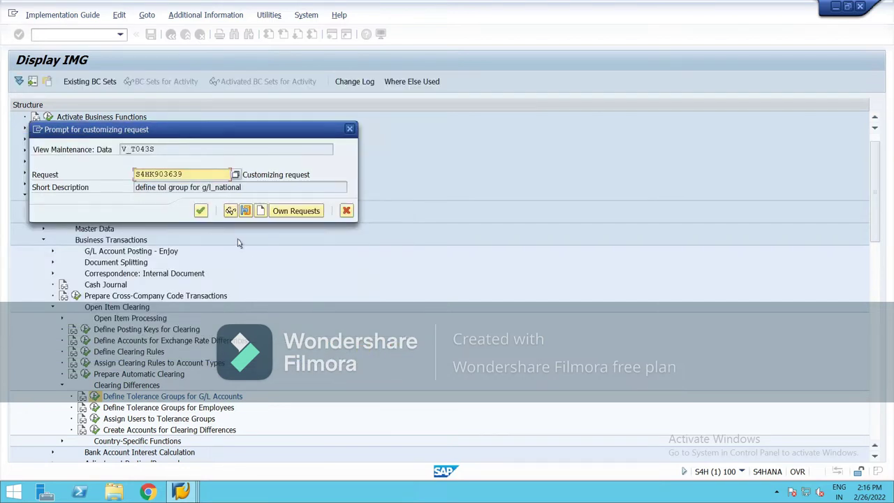
left_click(201, 210)
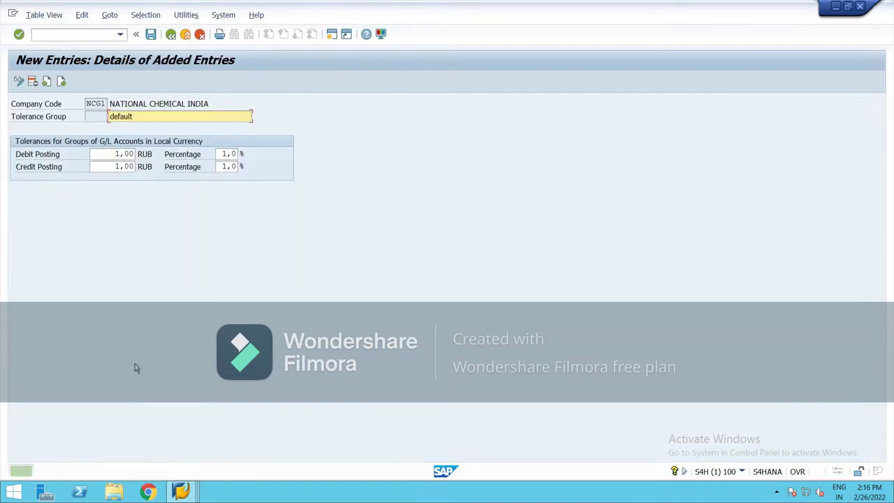
Position the tolerance list on NCG1, check the default entry's limits, and go back
left_click(170, 35)
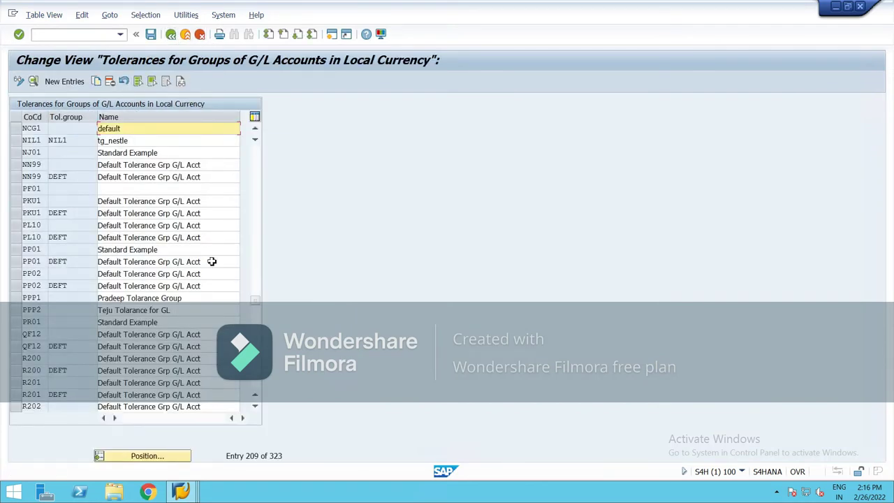
left_click(176, 459)
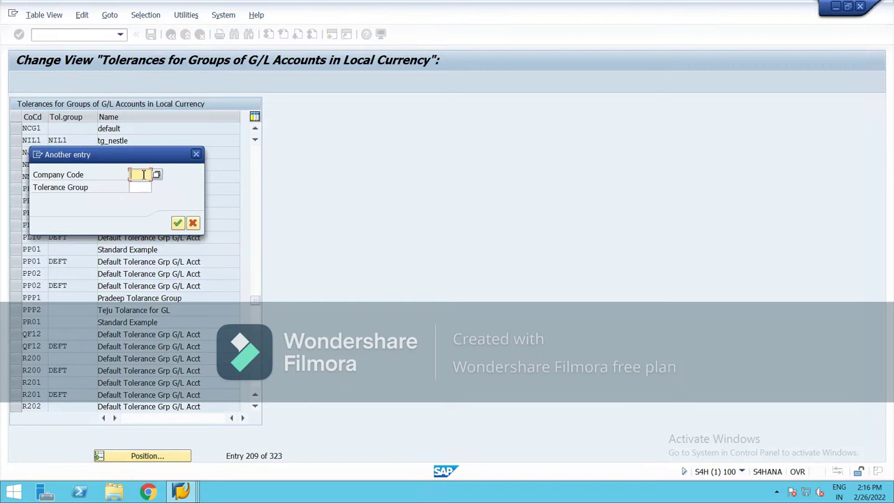
type("ncg")
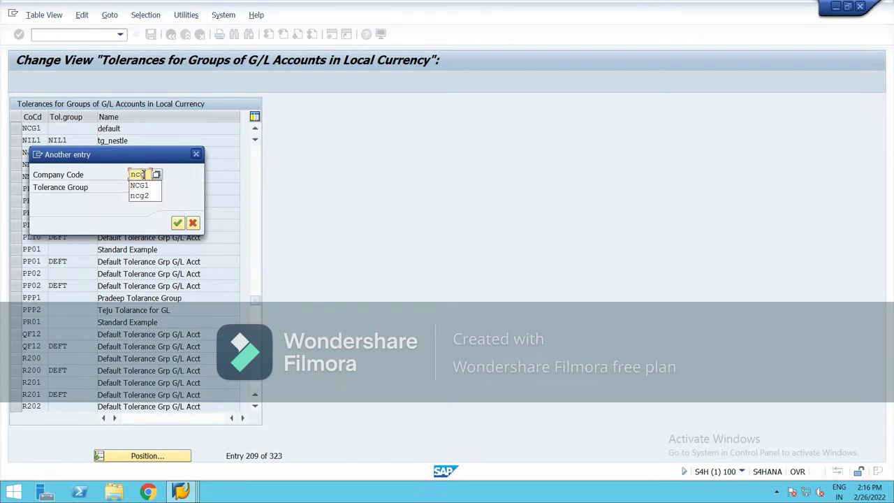
type("1")
key("Return")
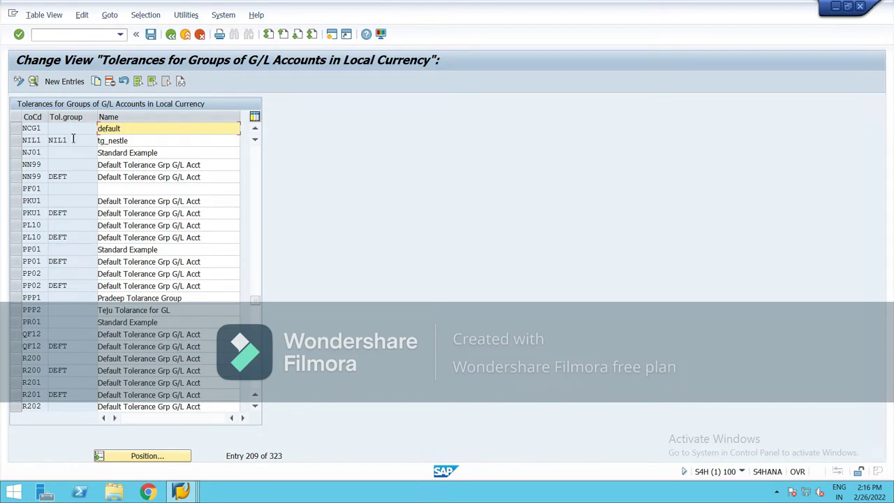
double_click(141, 129)
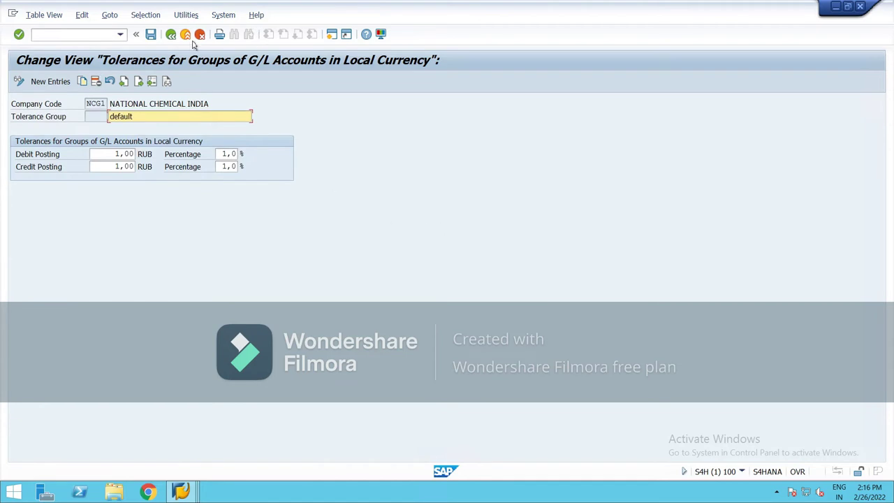
left_click(172, 36)
left_click(175, 39)
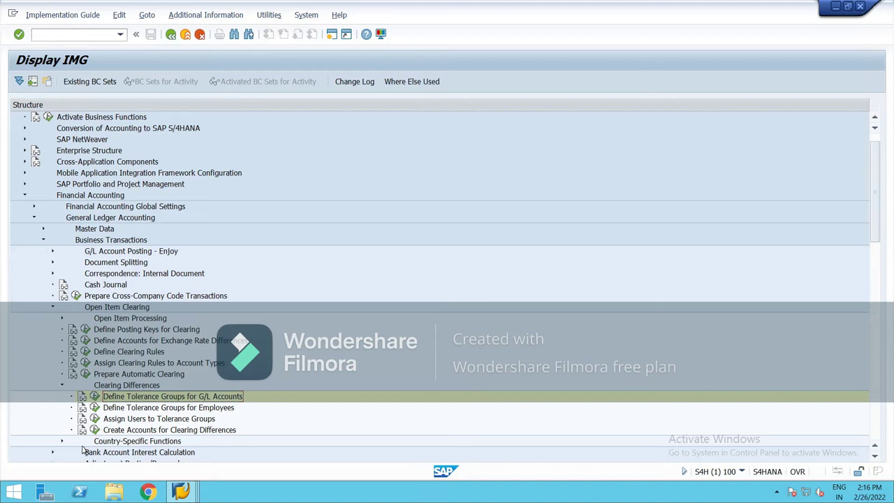
scroll(91, 419, "down", 1)
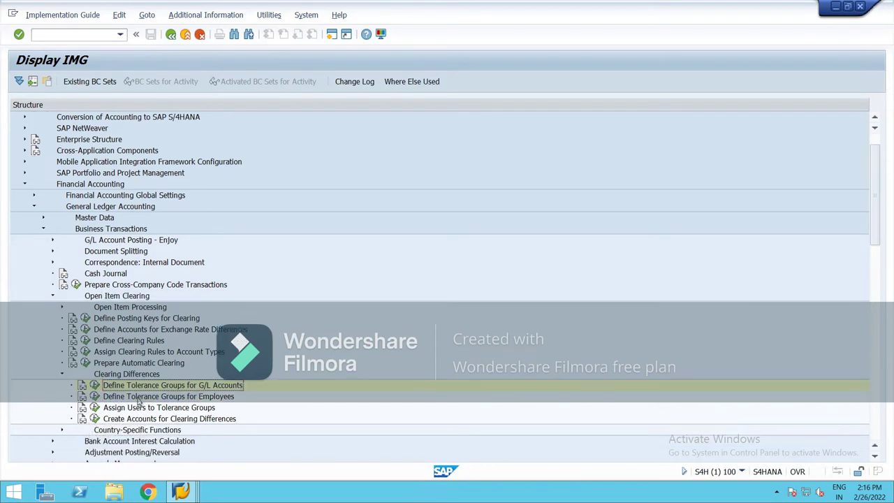
Open Define Tolerance Groups for Employees, inspect the 0002 entry's details, and select row 0002
left_click(94, 397)
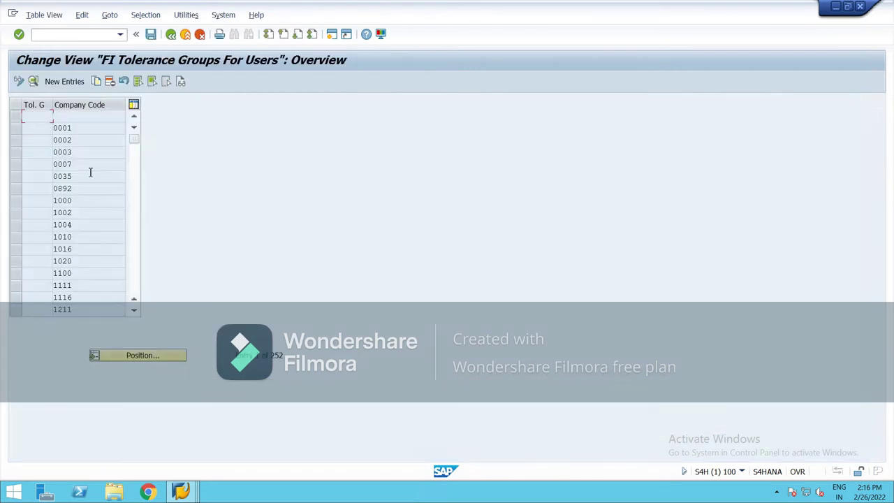
left_click(64, 82)
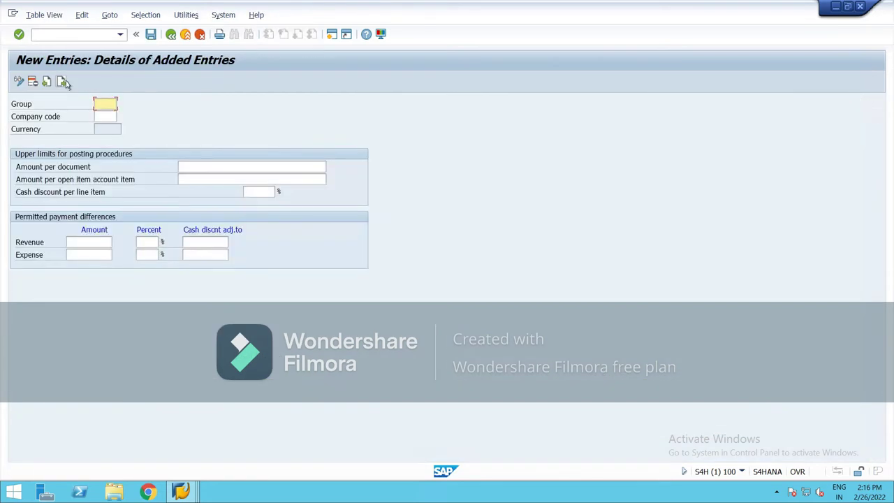
key("F3")
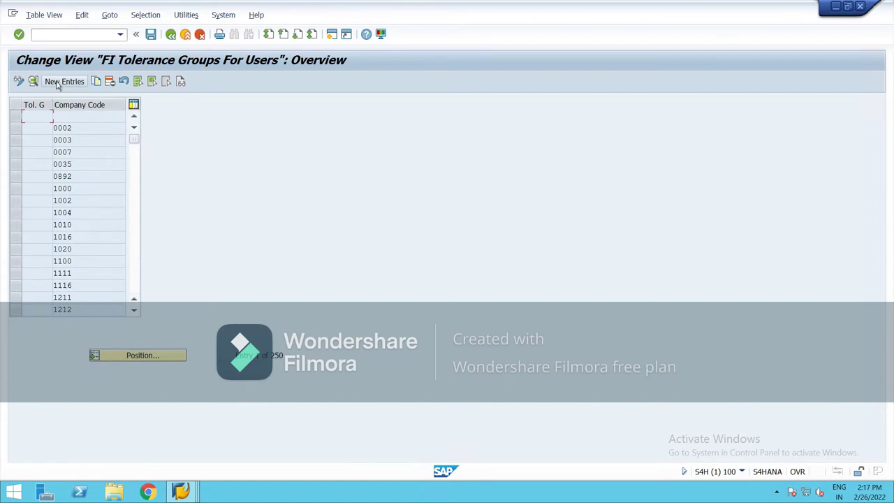
double_click(66, 128)
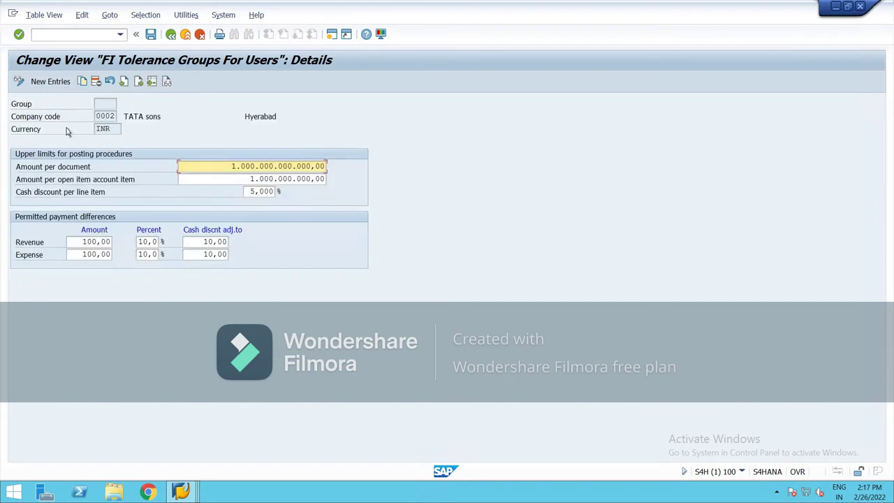
left_click(170, 35)
left_click(16, 128)
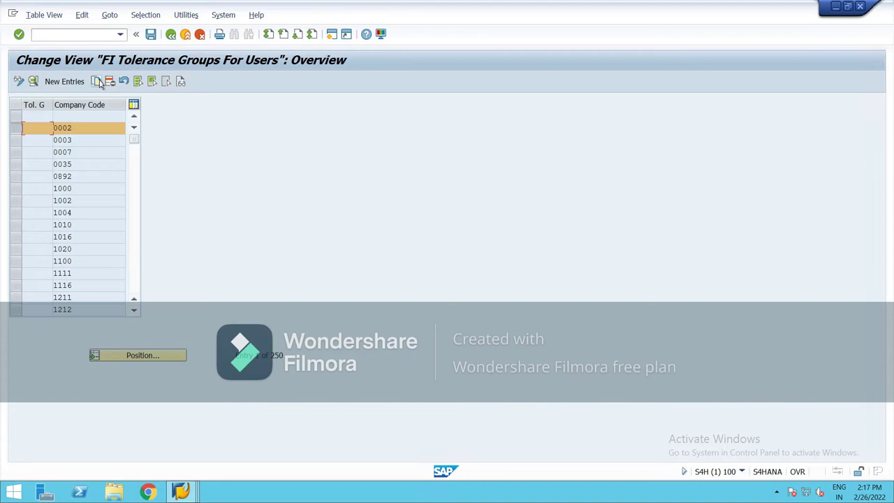
Copy the 0002 user tolerance entry as a new entry for company code NCG1
left_click(96, 81)
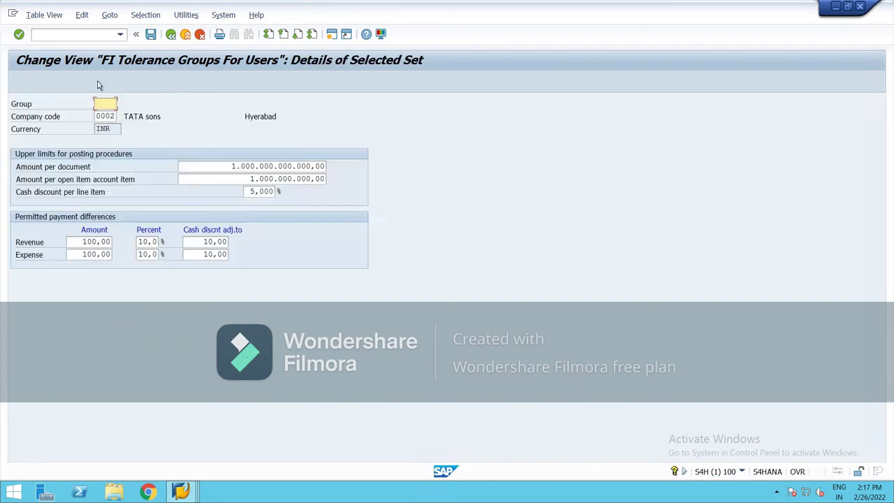
left_click(114, 117)
key("BackSpace")
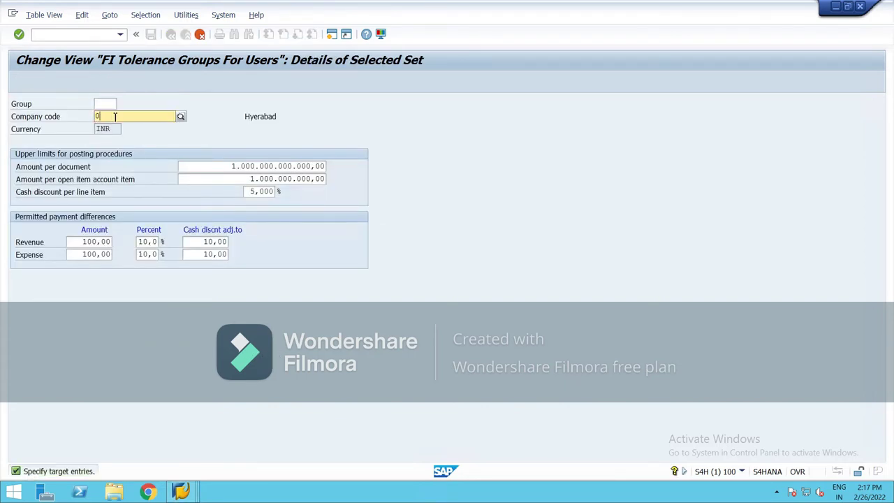
type("ncg")
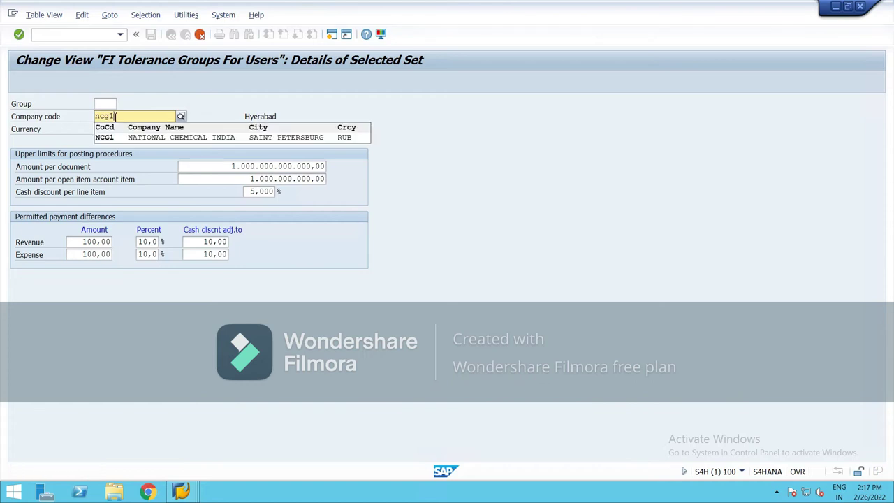
type("1")
key("Return")
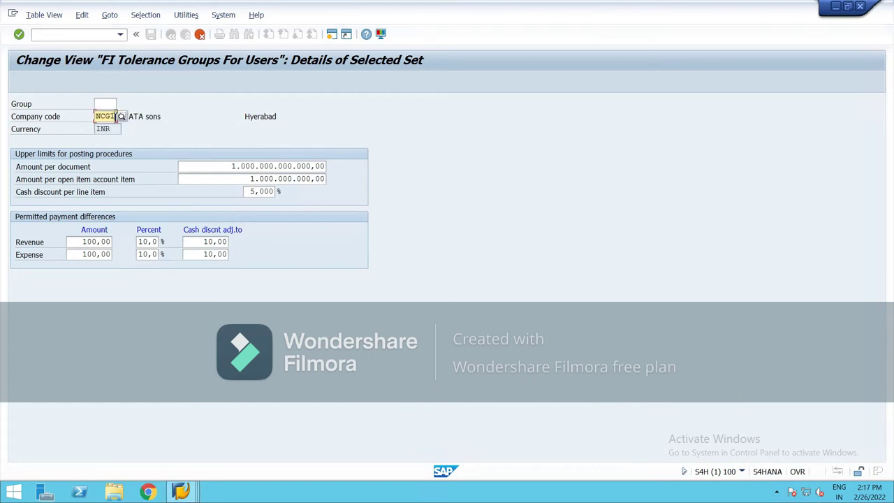
key("Return")
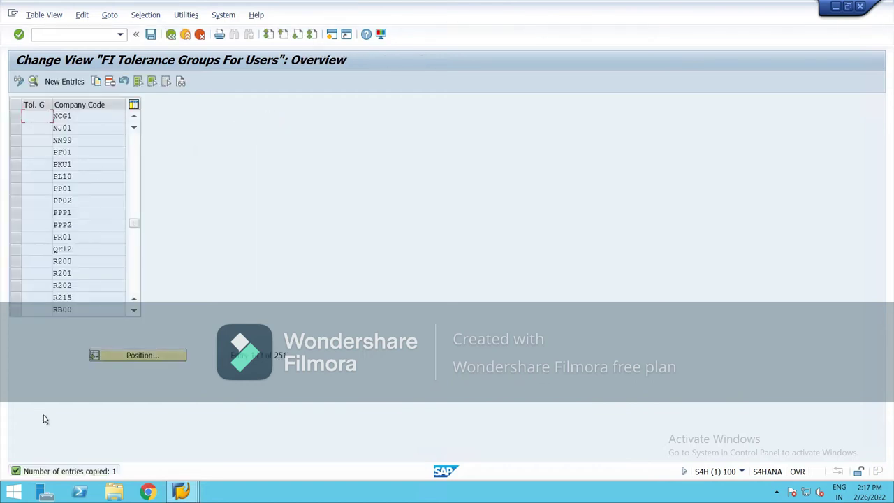
Check the new NCG1 entry's details, then return to the overview
left_click(89, 120)
double_click(90, 120)
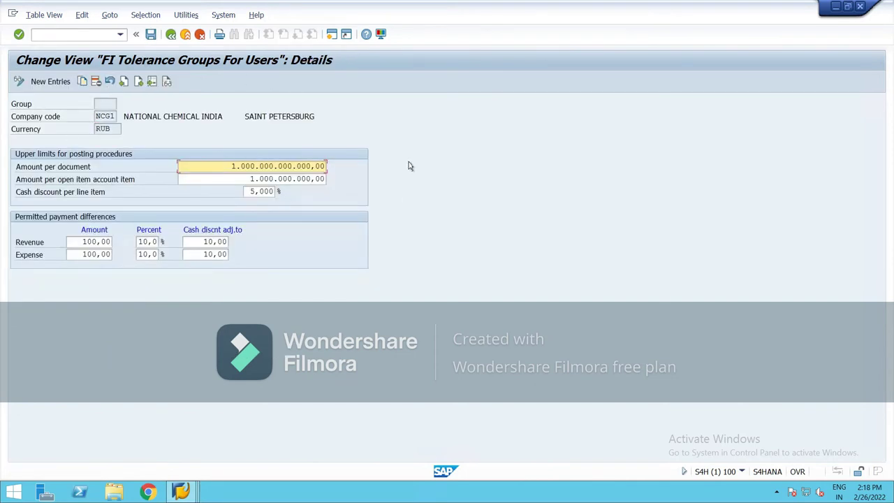
left_click(170, 36)
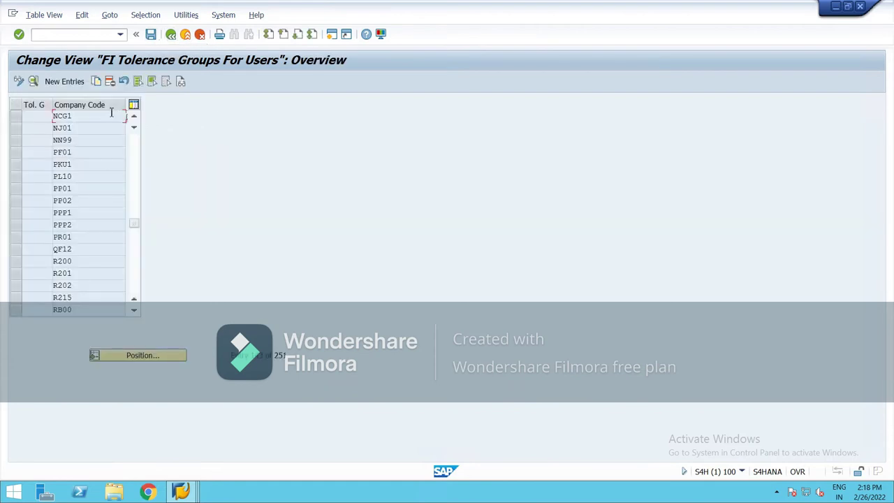
Save the NCG1 user tolerance entry under new request 'define told group for EE_national'
left_click(171, 37)
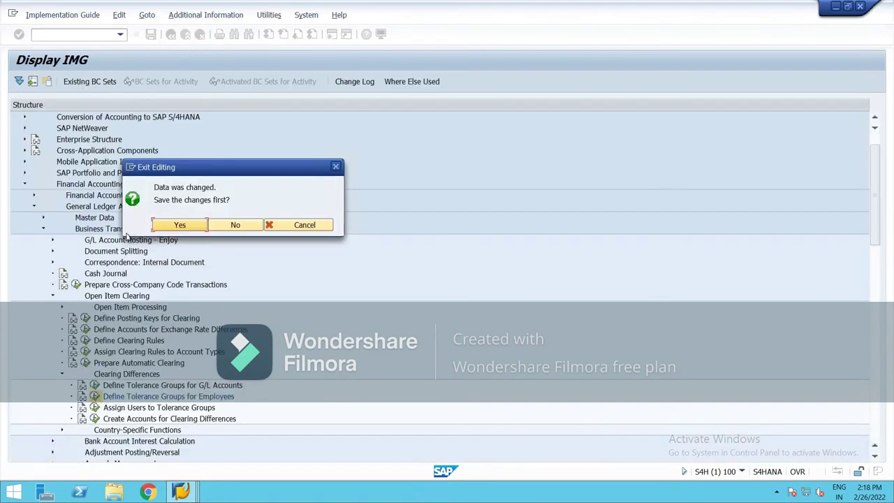
left_click(179, 225)
left_click(259, 209)
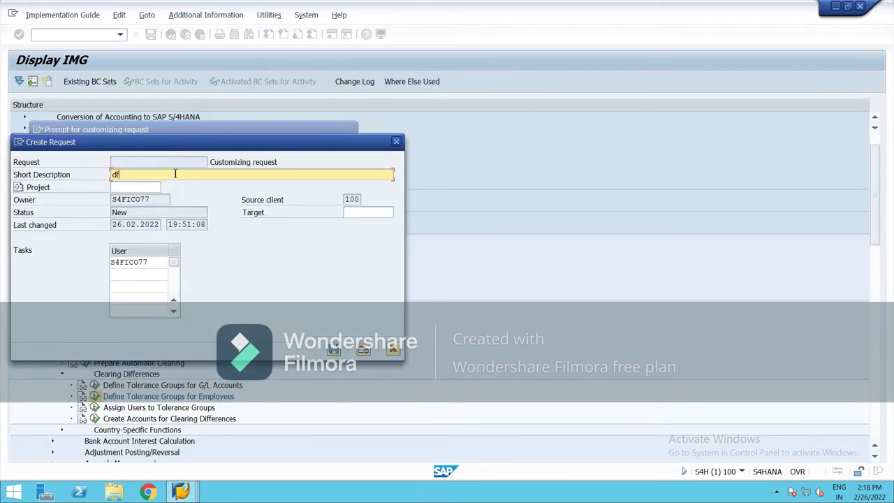
type("define trie")
key("BackSpace")
key("BackSpace")
type("ld group for EE_national")
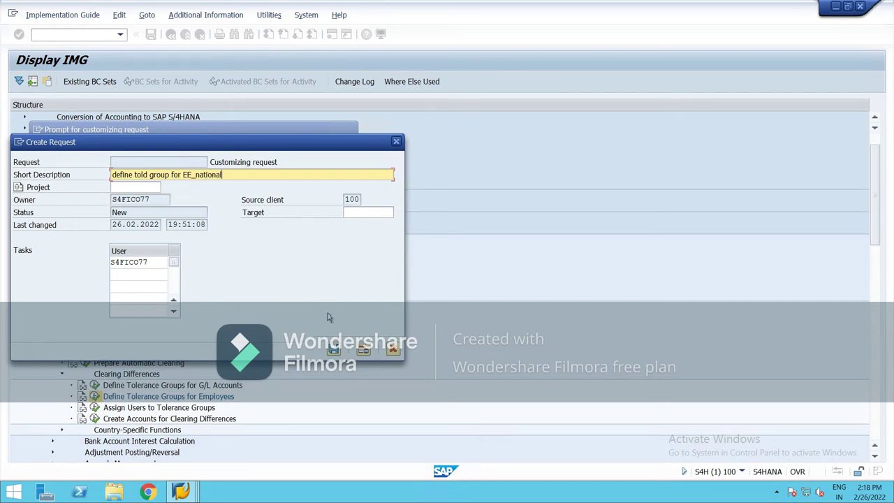
left_click(338, 348)
left_click(201, 211)
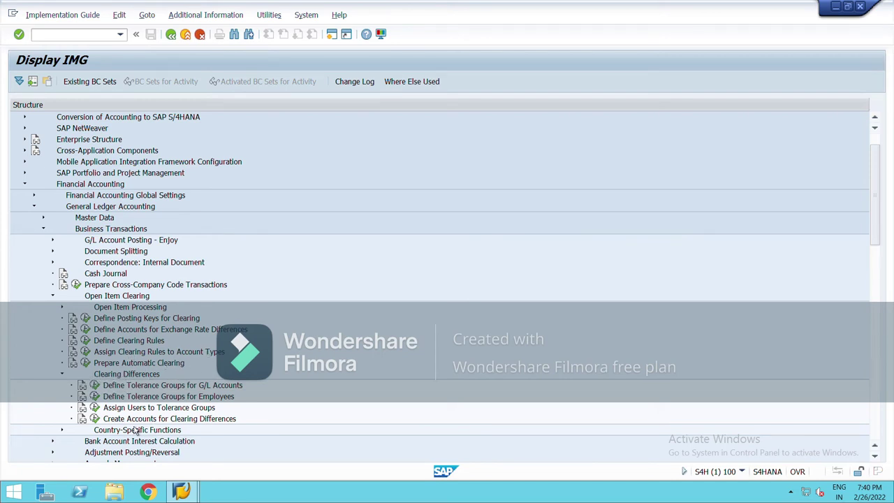
left_click(99, 408)
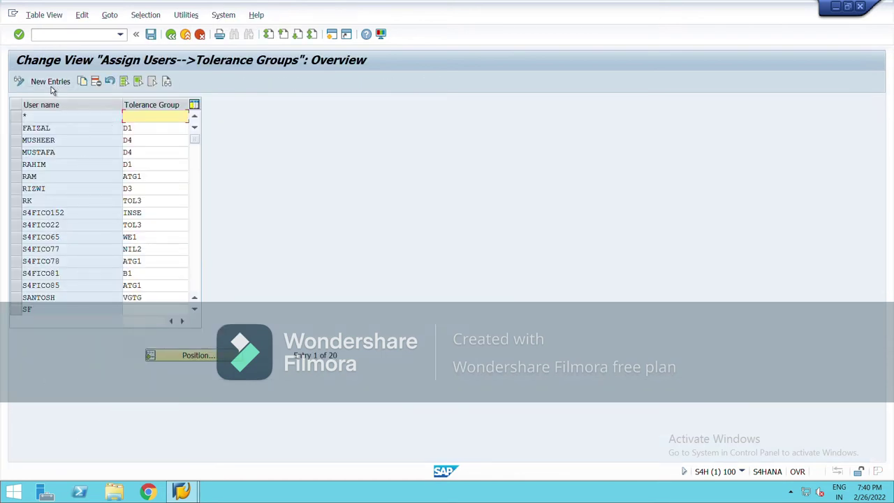
left_click(50, 85)
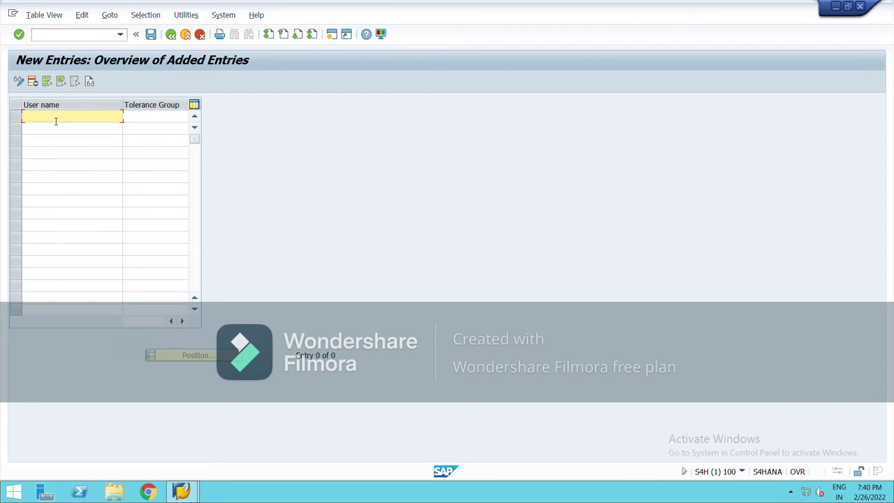
type("s4")
left_click(52, 128)
key("Tab")
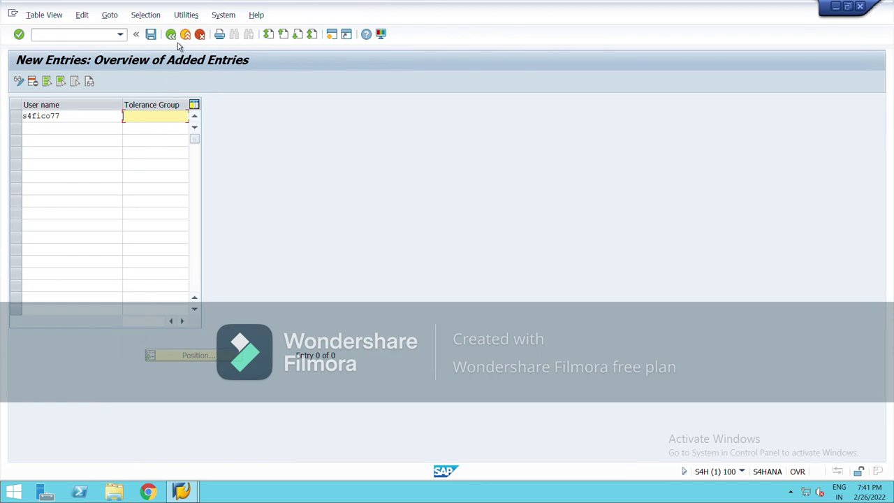
key("Return")
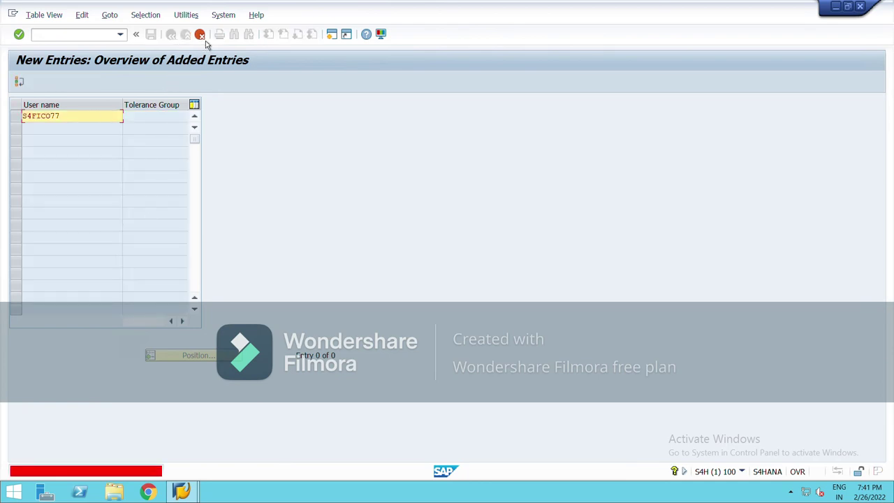
left_click(201, 35)
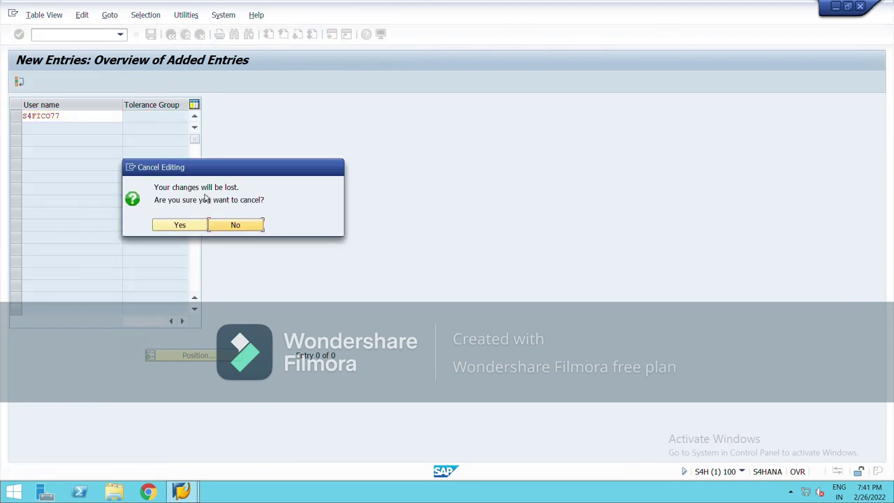
left_click(179, 225)
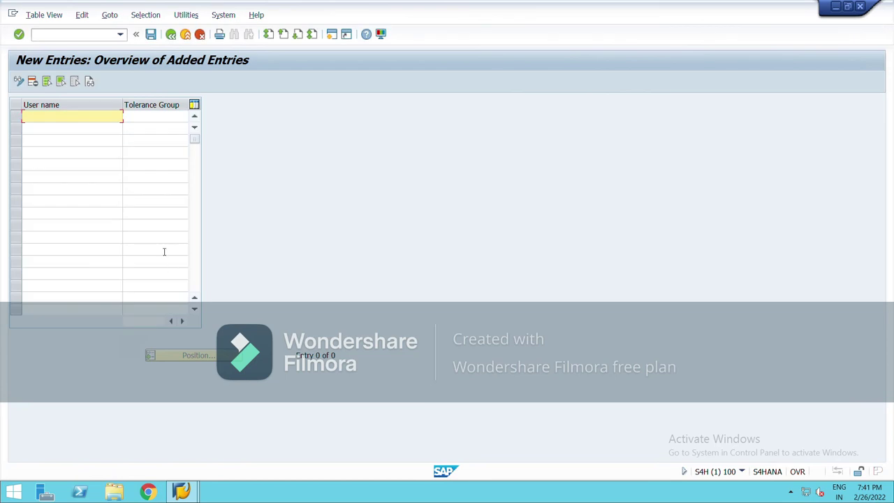
left_click(186, 36)
Open Assign Users to Tolerance Groups and position the list on the logged-in user's NIL2 assignment
left_click(94, 408)
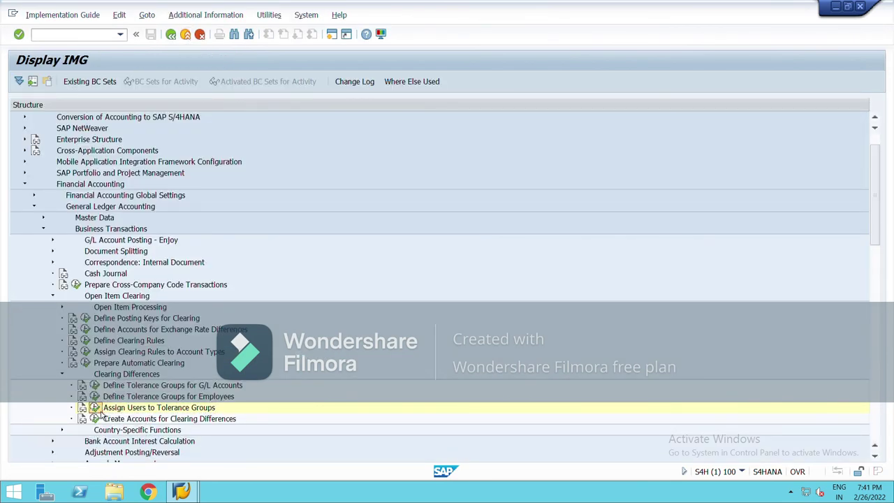
left_click(194, 357)
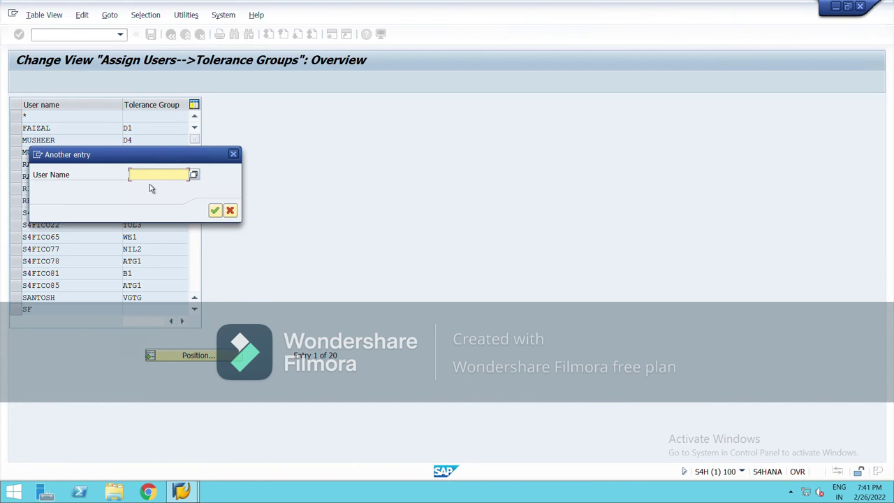
type("n")
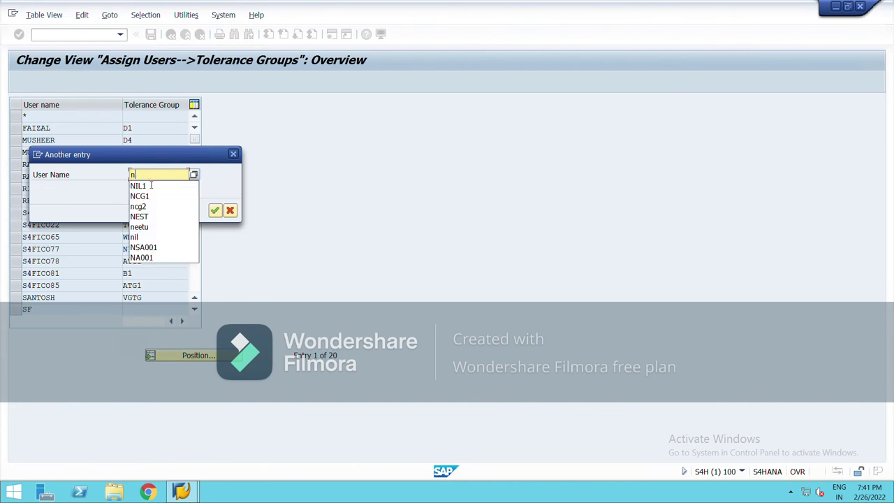
type("il")
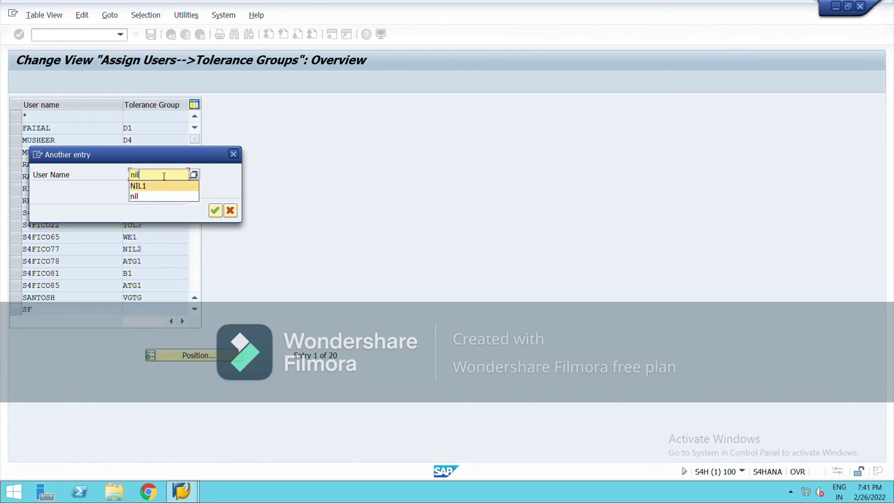
key("BackSpace")
key("BackSpace")
key("BackSpace")
type("s")
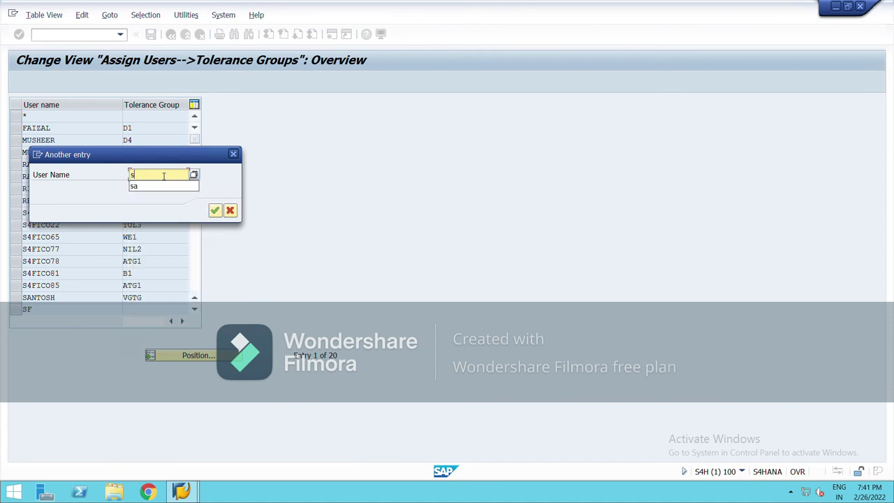
type("4")
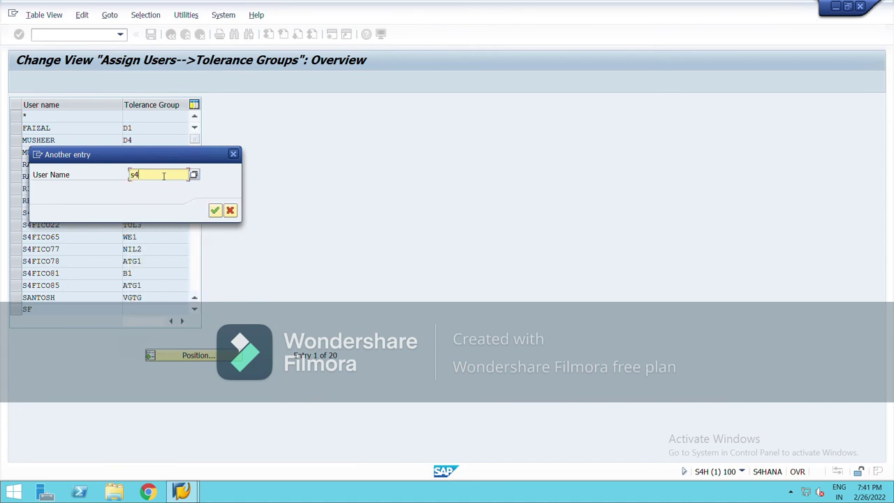
type("fico77")
left_click(221, 217)
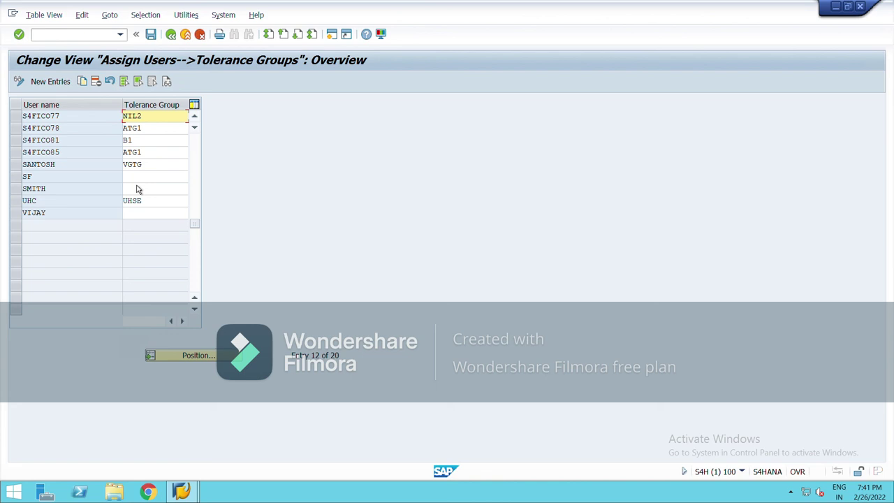
Leave the Assign Users table view and go back to the Display IMG tree under Clearing Differences
key("F3")
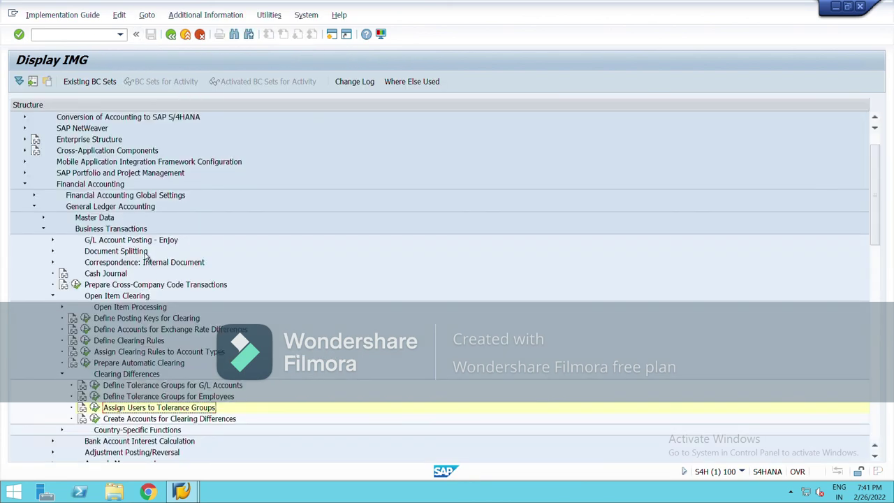